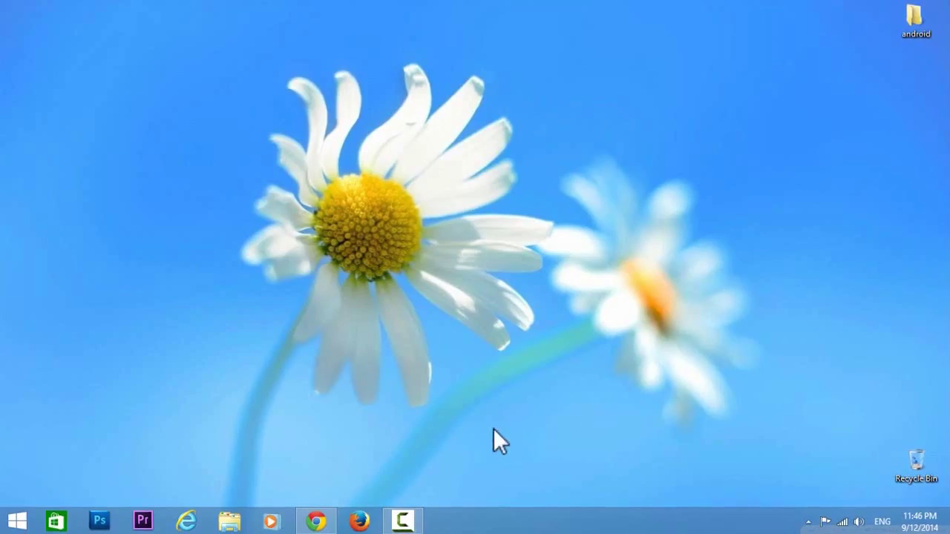
# Launch Google Chrome and go to the chrome://apps page.
pyautogui.click(314, 522)
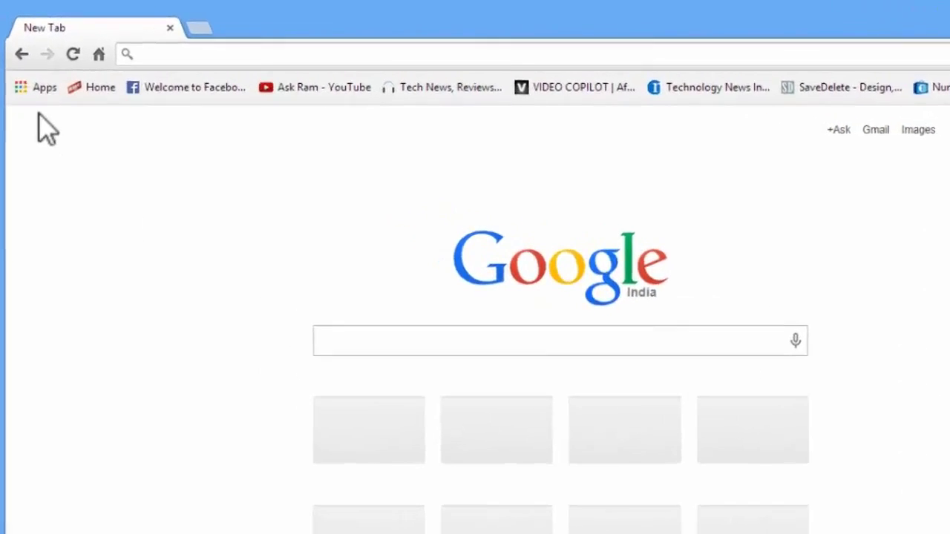
pyautogui.click(44, 106)
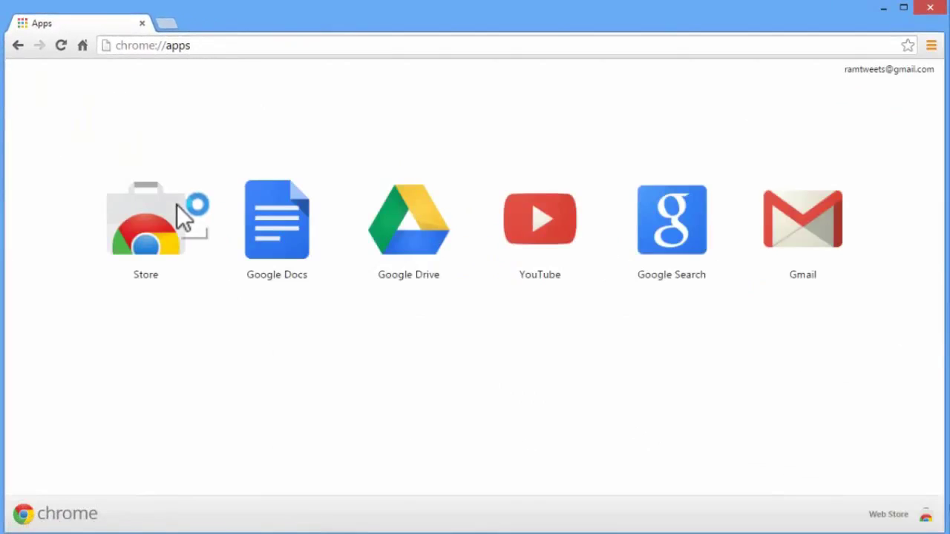
# Search the Chrome Web Store for 'chrome remote' and add Chrome Remote Desktop to Chrome.
pyautogui.click(170, 235)
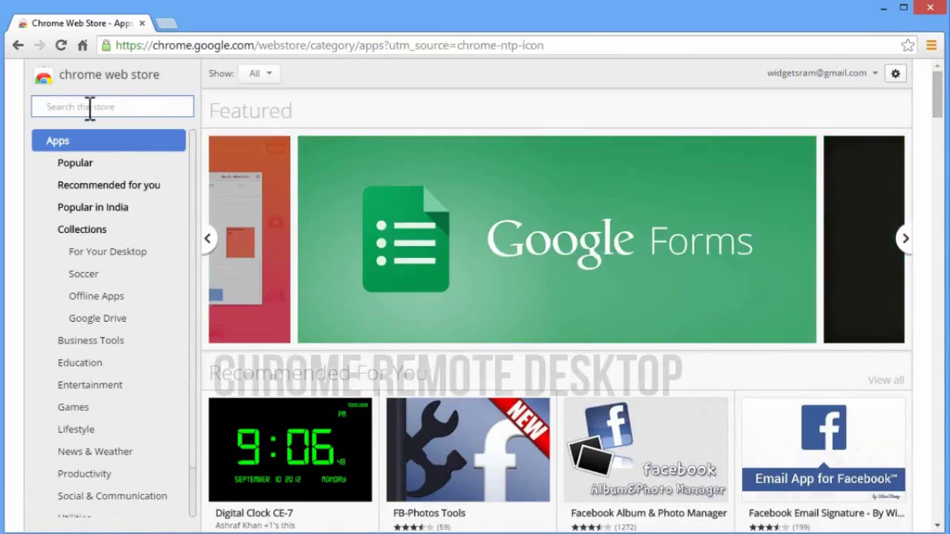
pyautogui.write('chrome')
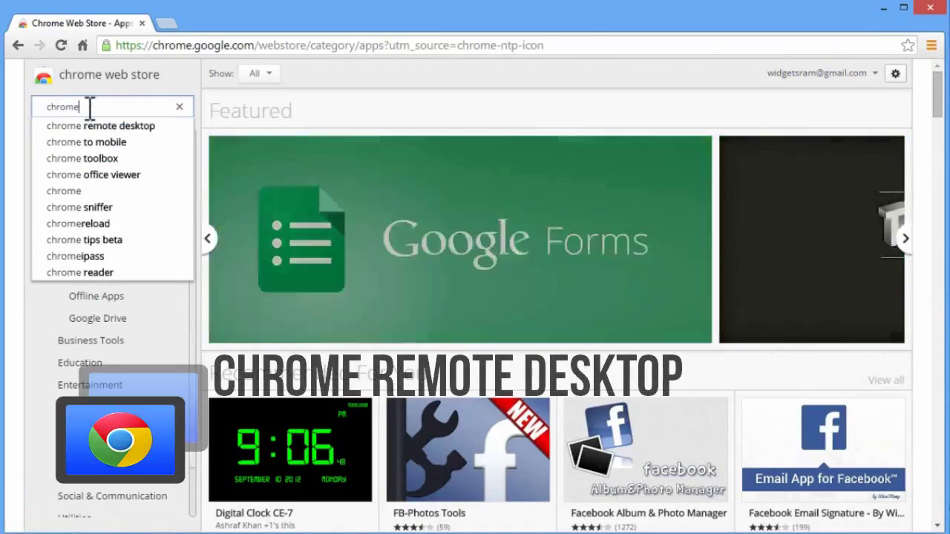
pyautogui.write(' remo')
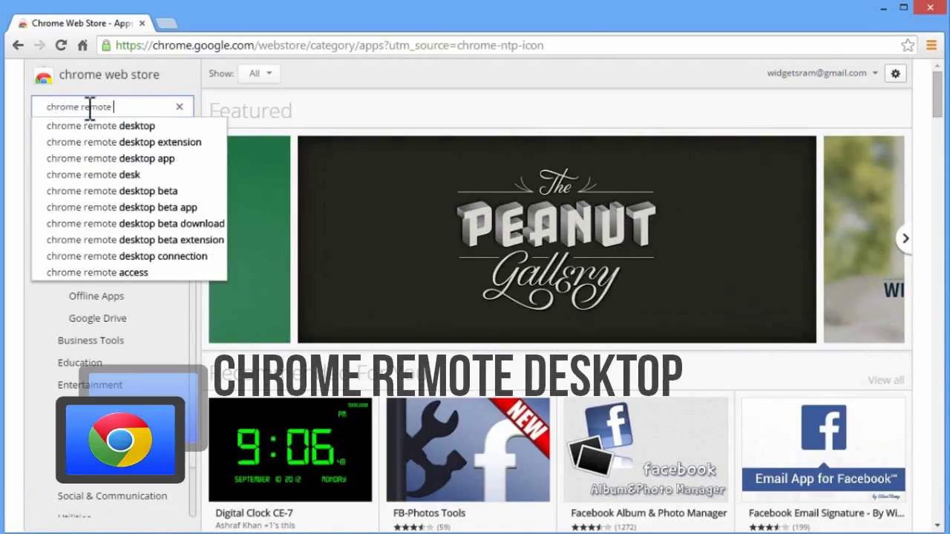
pyautogui.write('te')
pyautogui.click(122, 125)
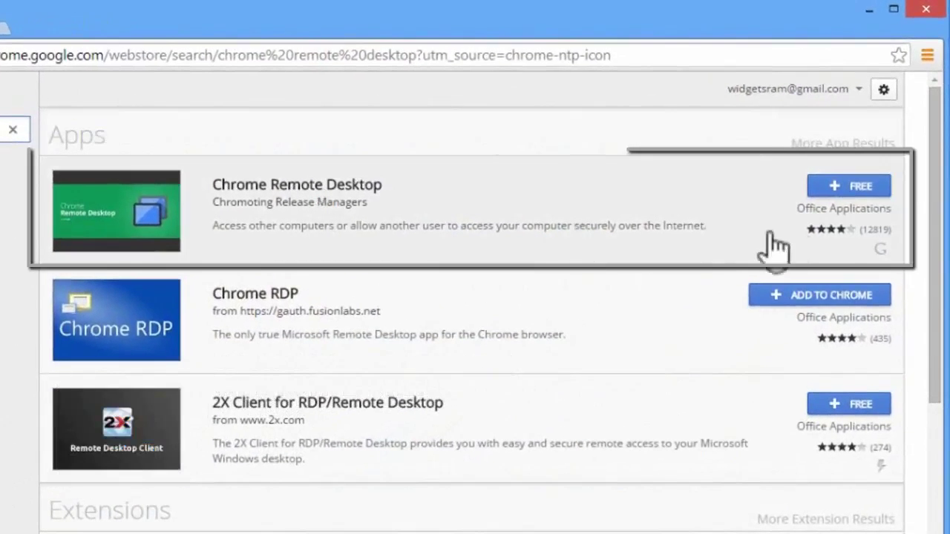
pyautogui.click(865, 190)
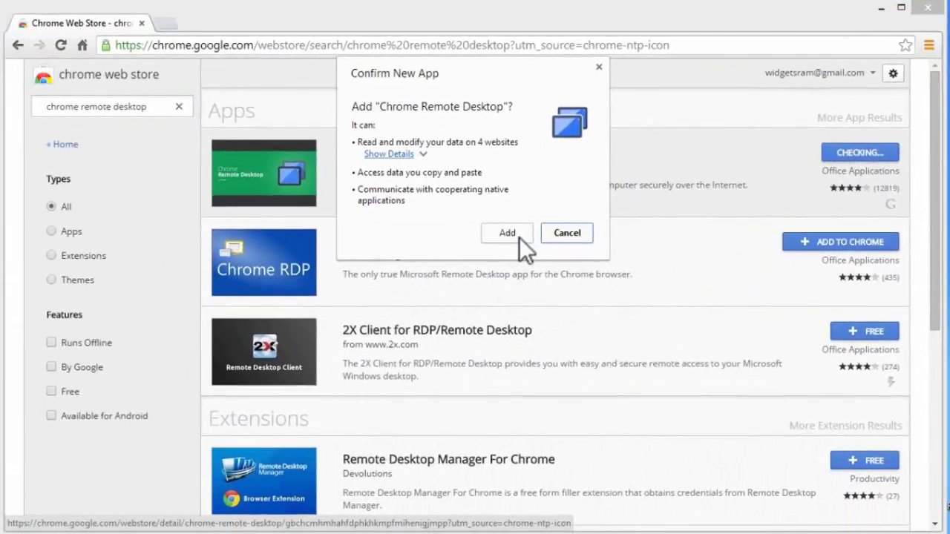
pyautogui.click(466, 255)
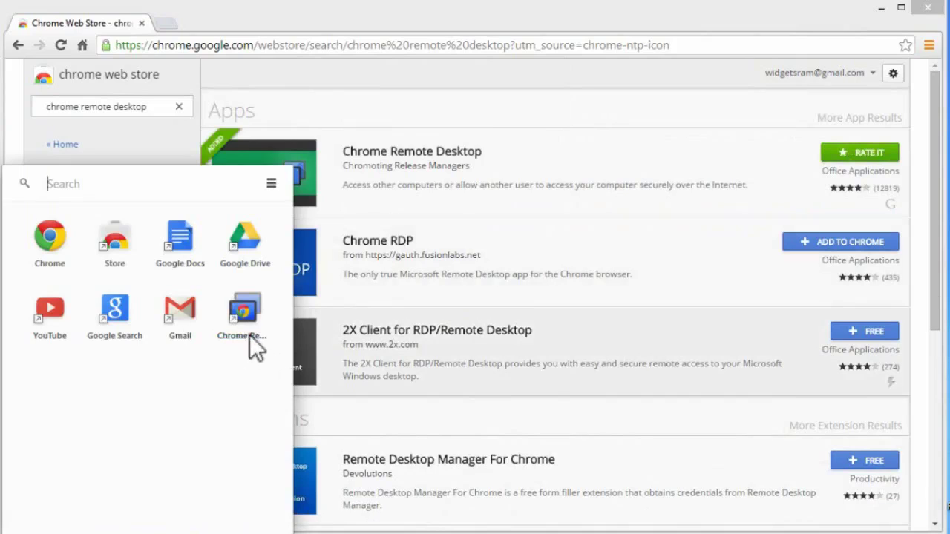
# Launch Chrome Remote Desktop from the Apps page and accept its permission request.
pyautogui.click(246, 333)
pyautogui.click(33, 60)
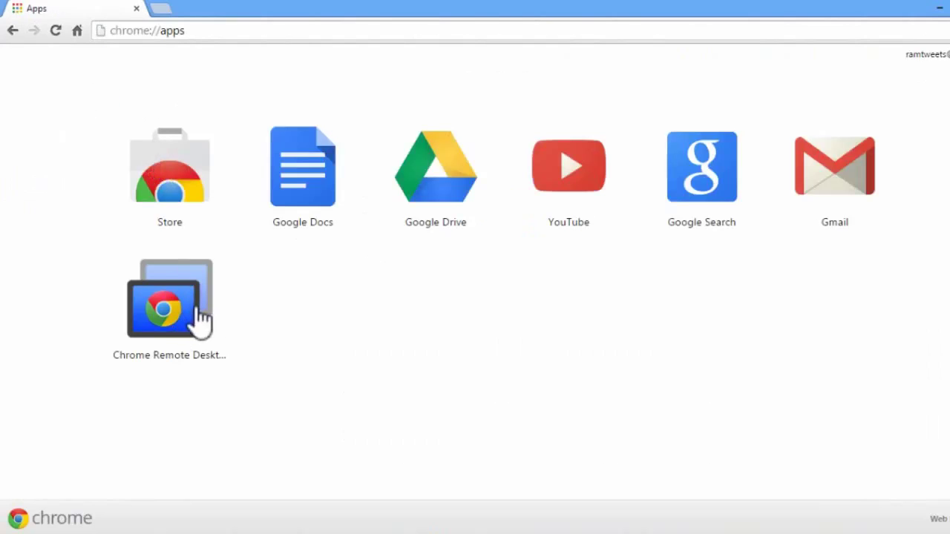
pyautogui.click(195, 319)
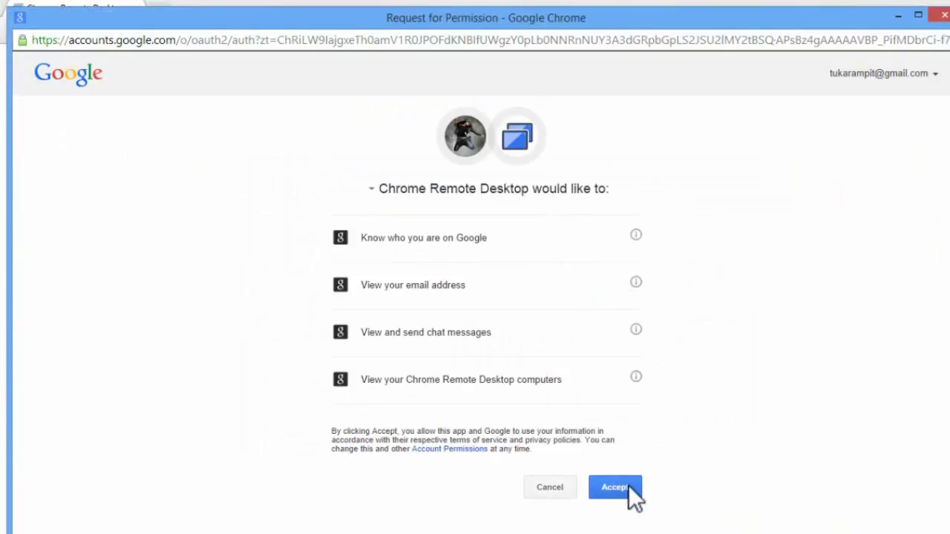
pyautogui.click(628, 488)
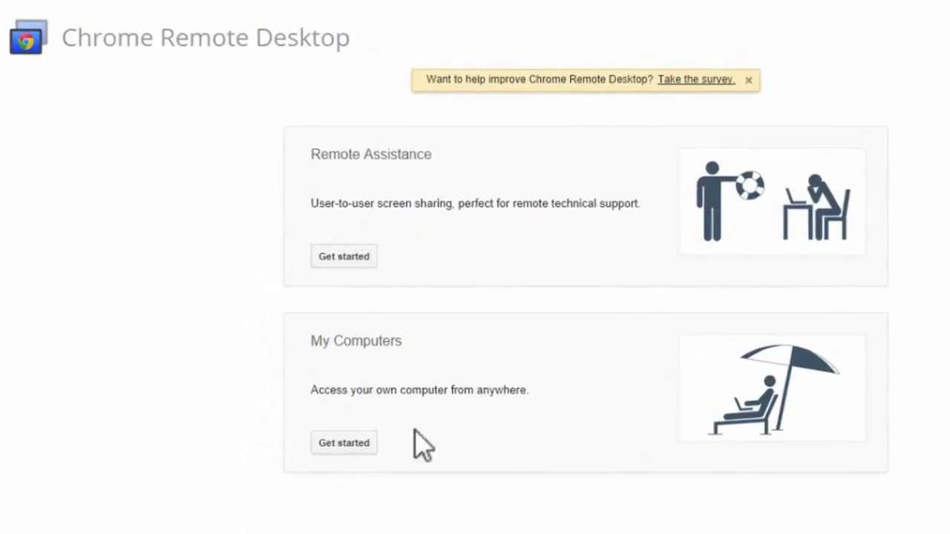
# Under My Computers, enable remote connections and acknowledge the host installer download.
pyautogui.click(351, 440)
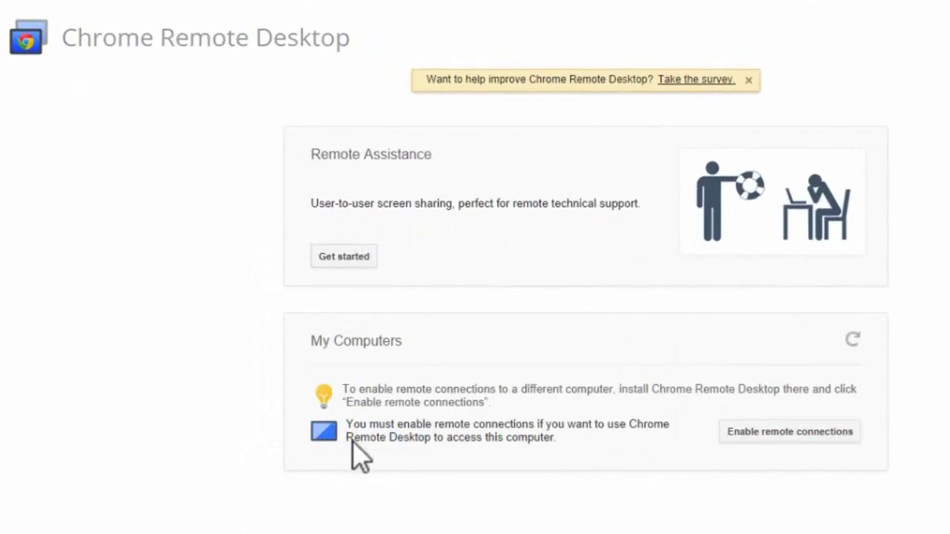
pyautogui.click(771, 431)
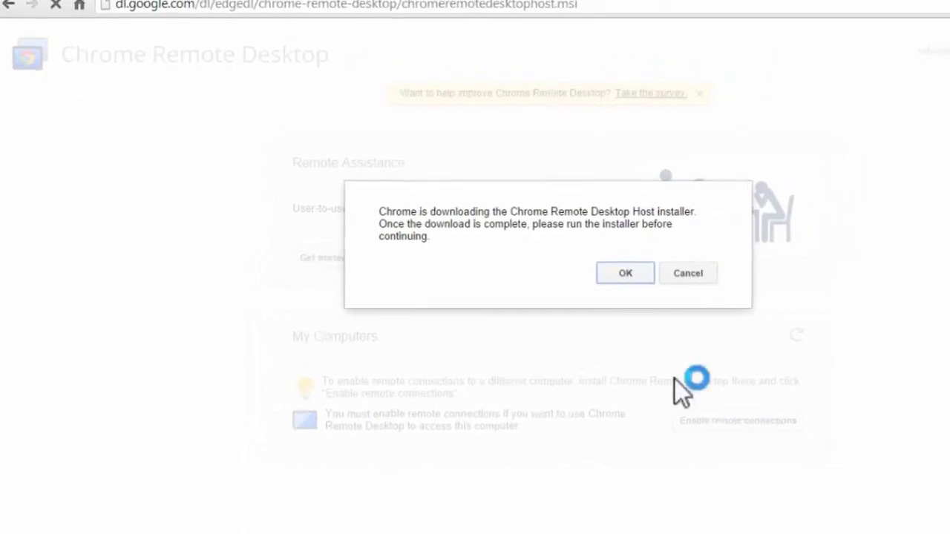
pyautogui.click(569, 274)
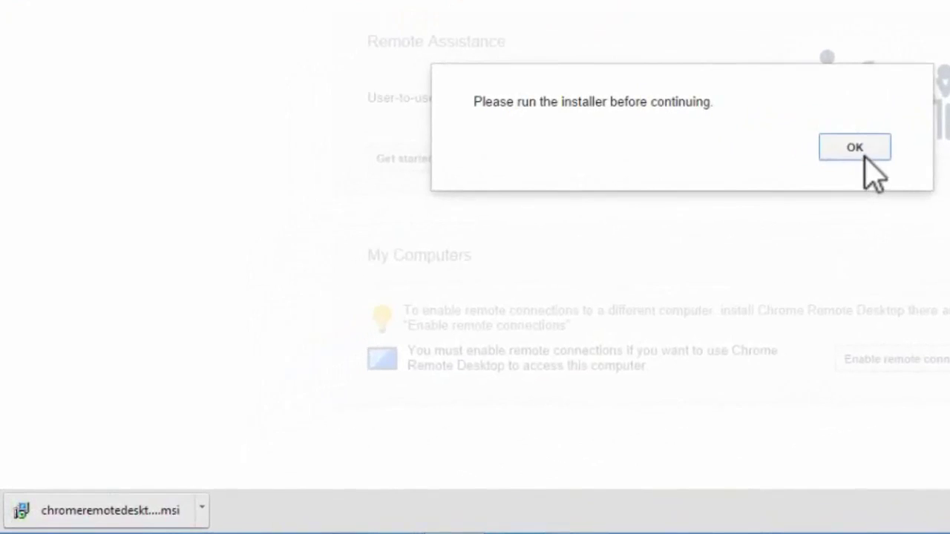
# Run the downloaded Chrome Remote Desktop Host .msi installer and dismiss the reminder.
pyautogui.click(131, 512)
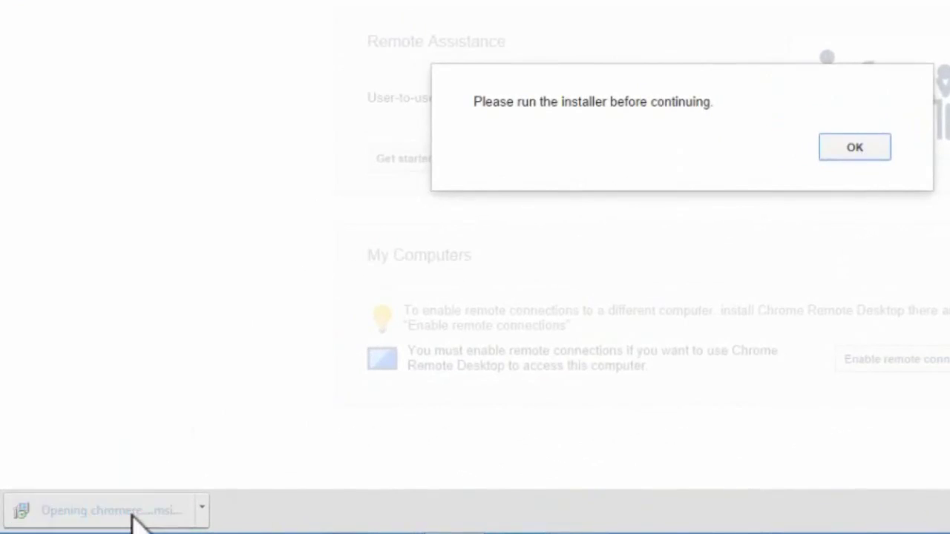
pyautogui.click(751, 197)
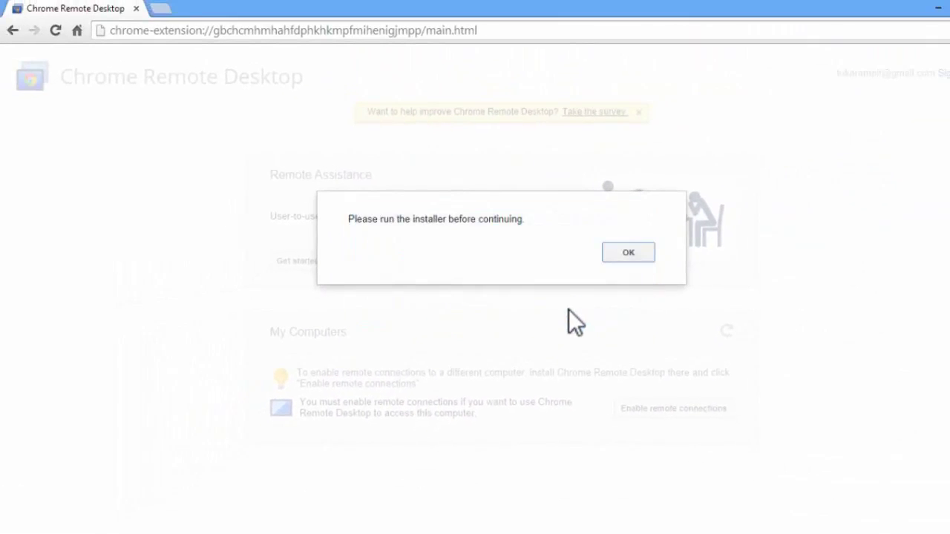
pyautogui.click(628, 253)
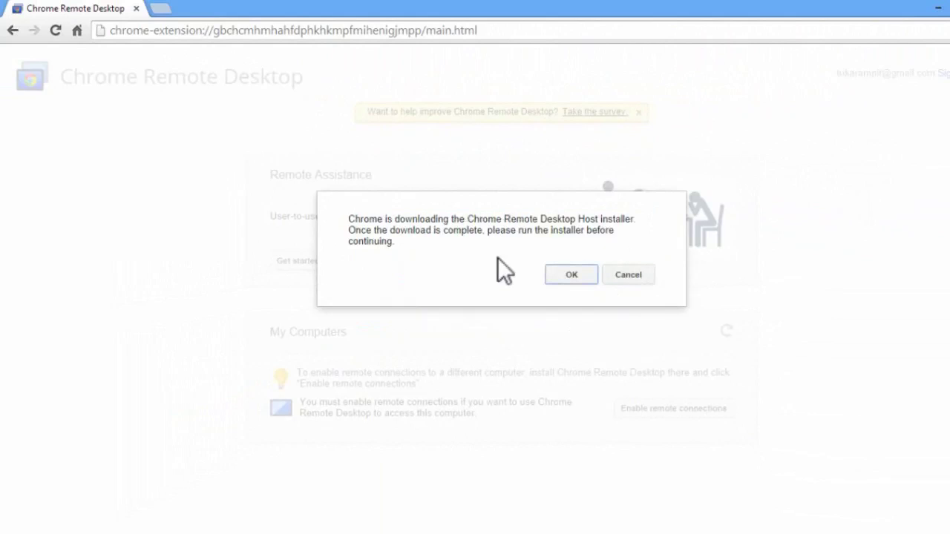
# Set and confirm a six-digit PIN, then acknowledge that remote connections are enabled.
pyautogui.click(563, 275)
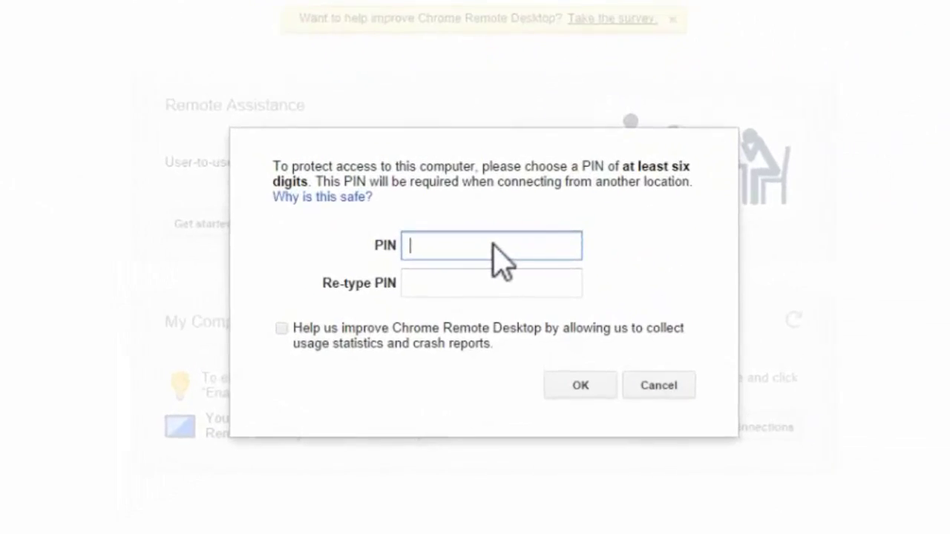
pyautogui.write('1')
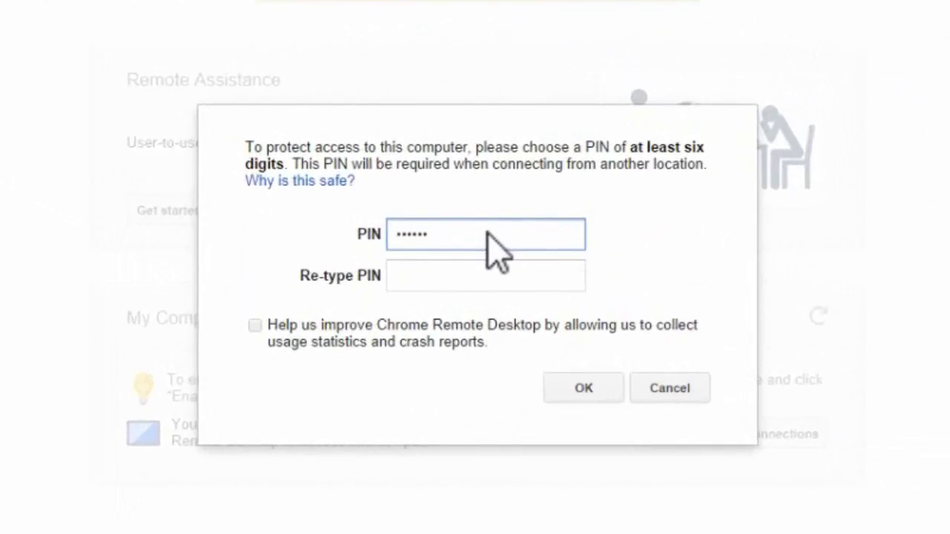
pyautogui.click(451, 276)
pyautogui.write('123456')
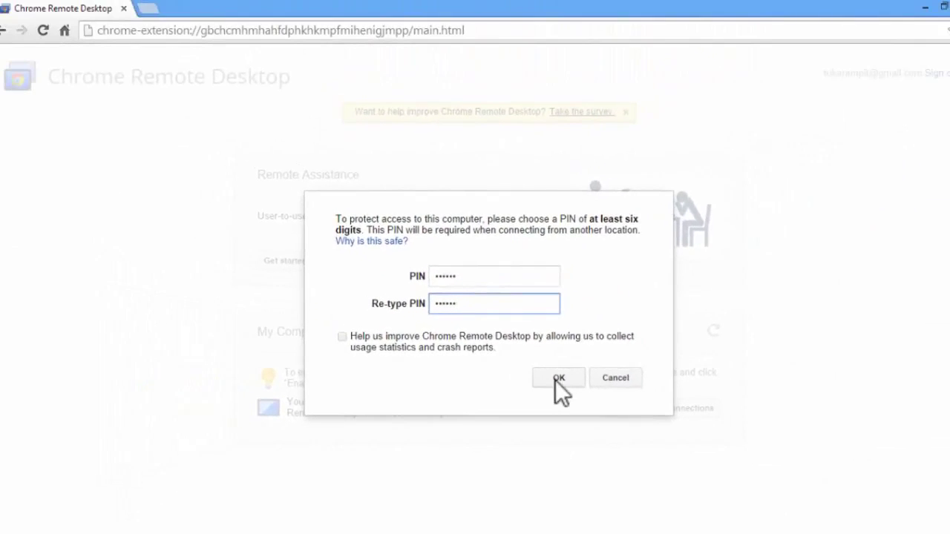
pyautogui.click(555, 380)
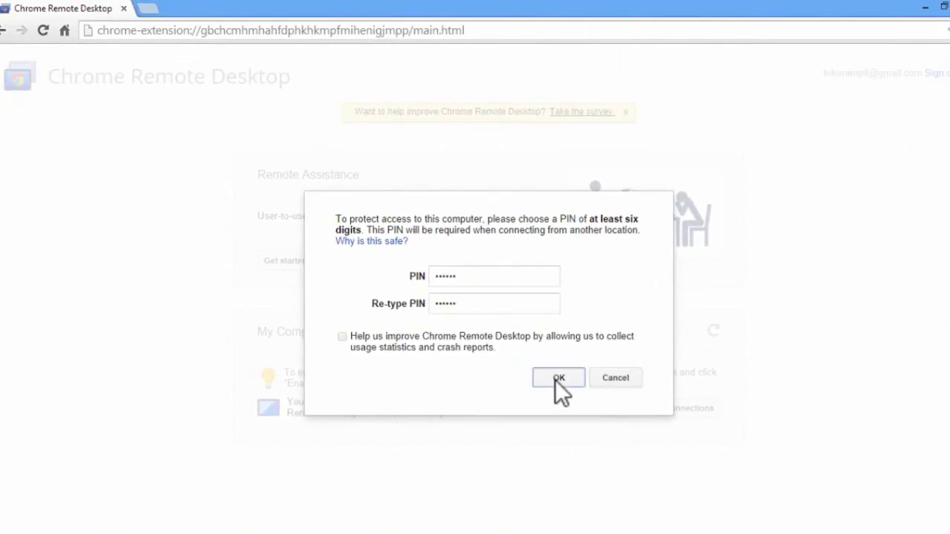
pyautogui.write('1')
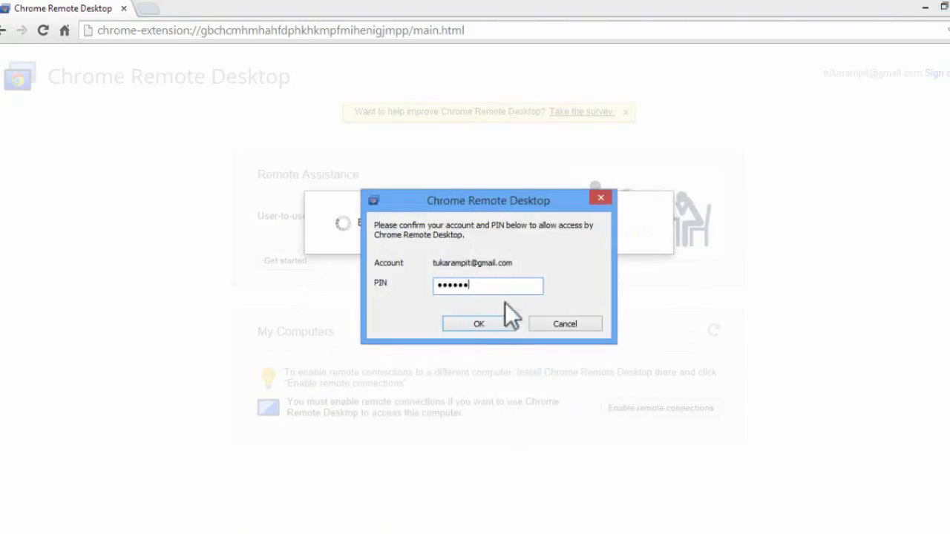
pyautogui.click(490, 326)
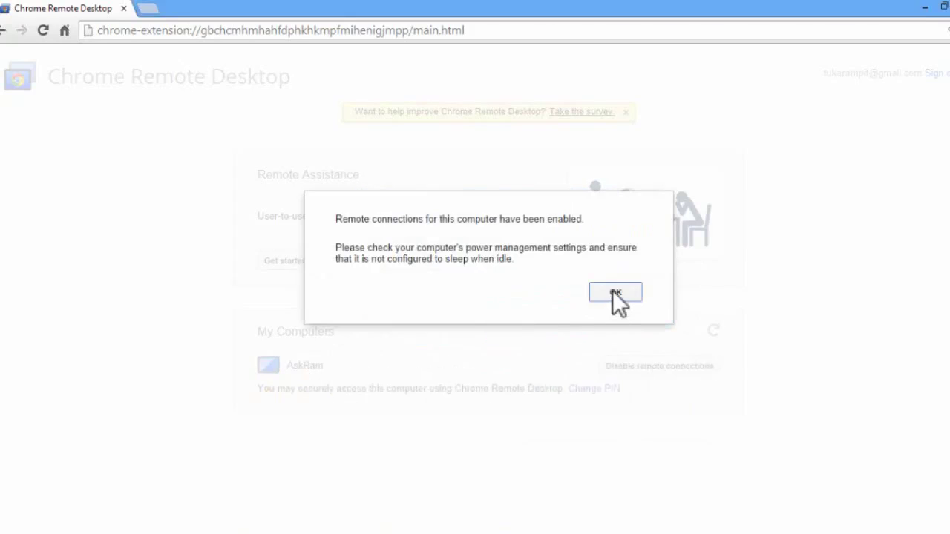
pyautogui.click(614, 293)
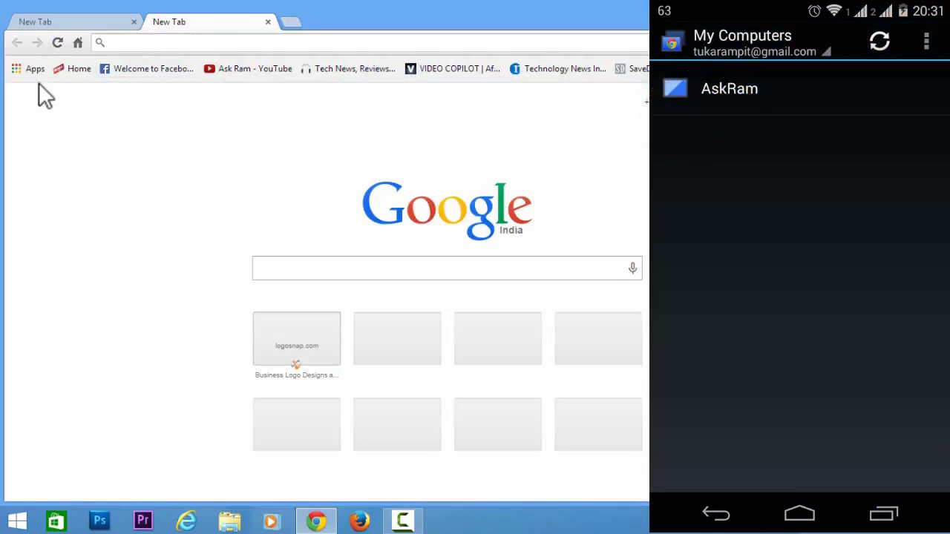
# Bring up the list of installed Chrome apps.
pyautogui.click(29, 68)
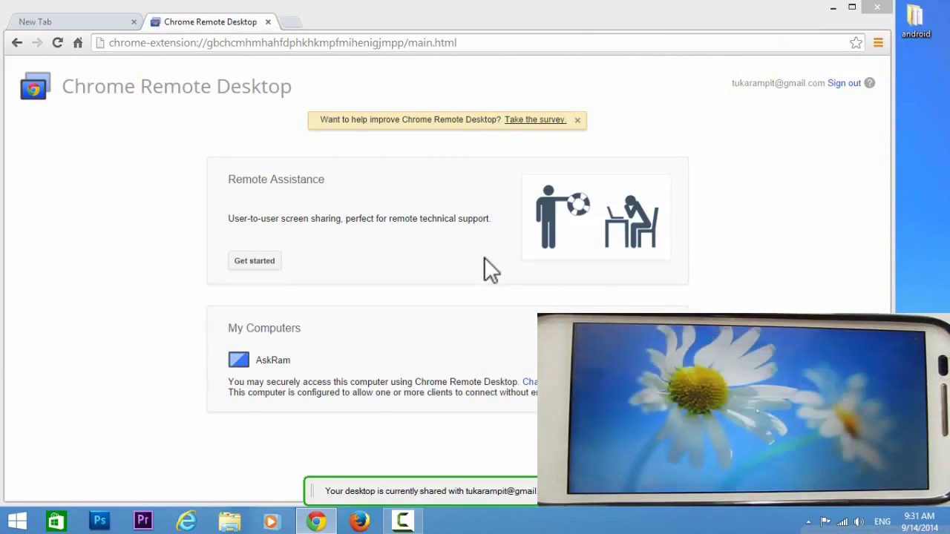
# Show the desktop and refresh it.
pyautogui.press('super+d')
pyautogui.rightClick(126, 224)
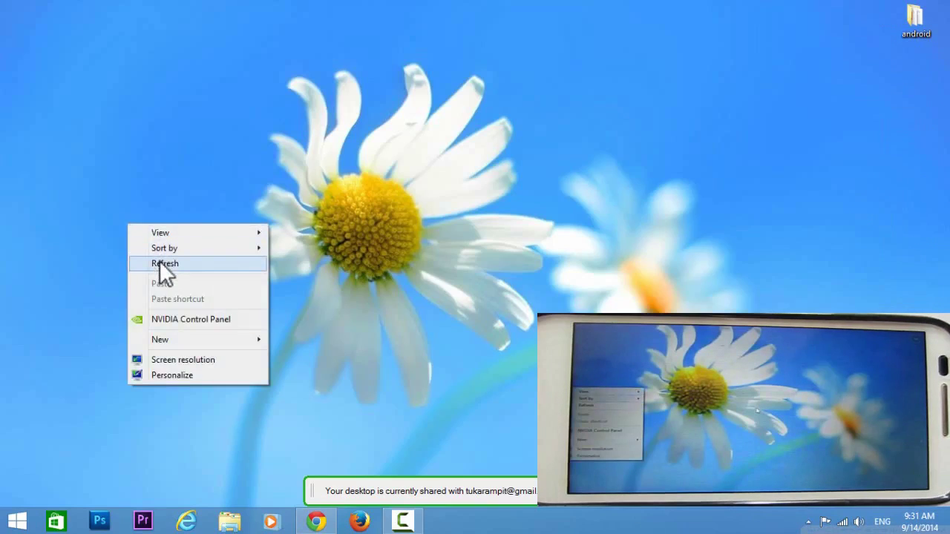
pyautogui.click(160, 263)
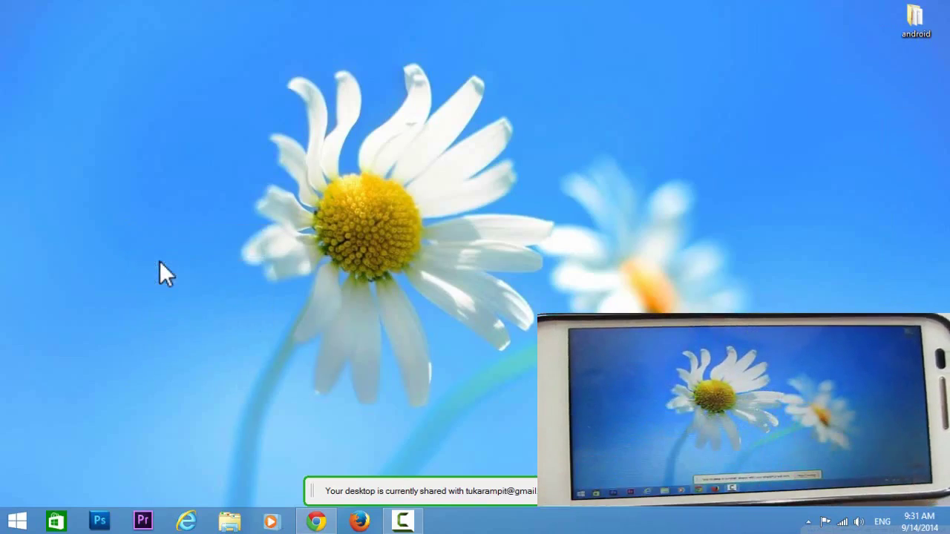
# Preview the pier photo 03045_spectrumarray_1900x1440 from the Pictures folder.
pyautogui.click(230, 521)
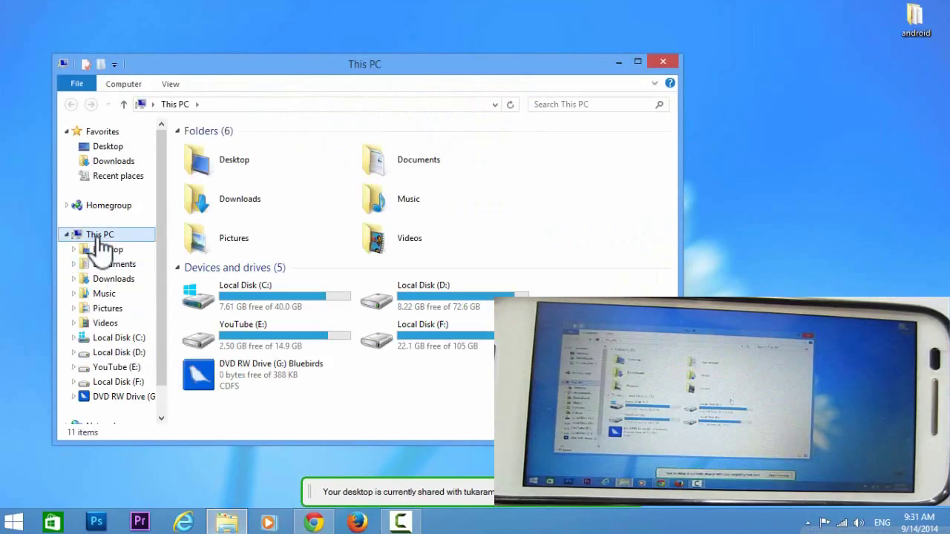
pyautogui.click(112, 308)
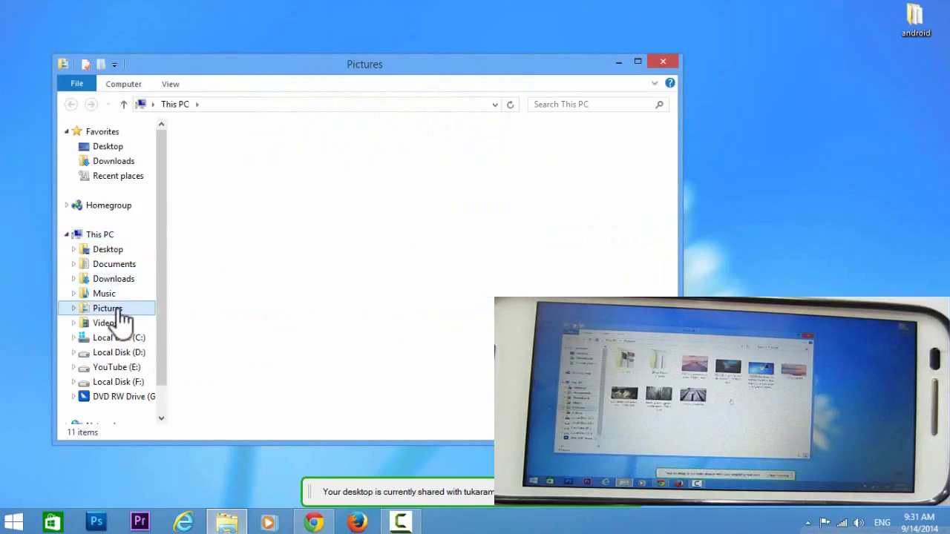
pyautogui.rightClick(358, 161)
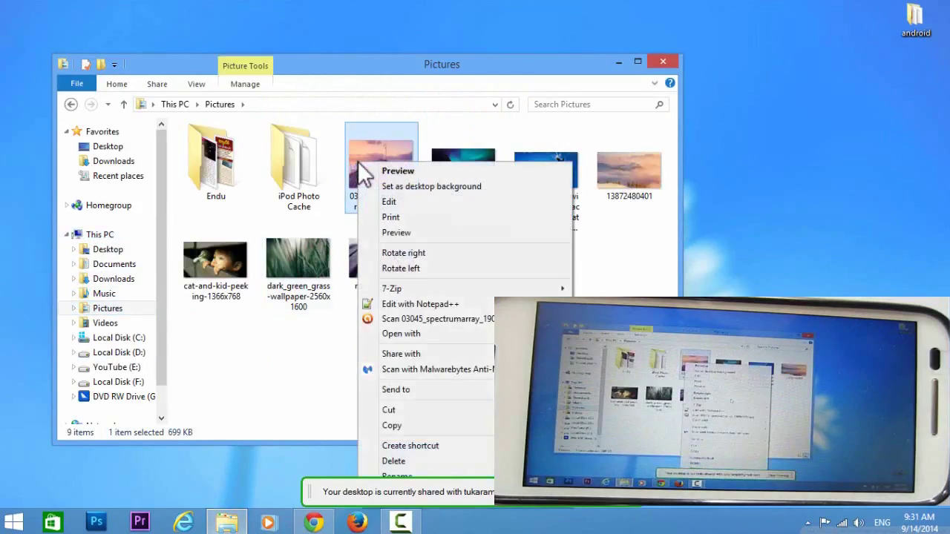
pyautogui.click(392, 169)
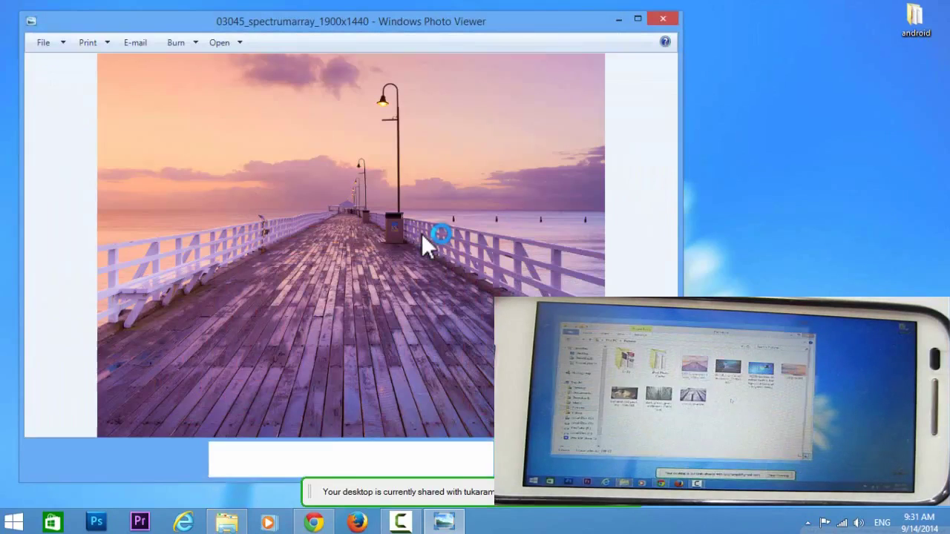
# Page through the aurora and cat-and-kid-peeking photos, then close Windows Photo Viewer.
pyautogui.press('Right')
pyautogui.press('Right')
pyautogui.press('Right')
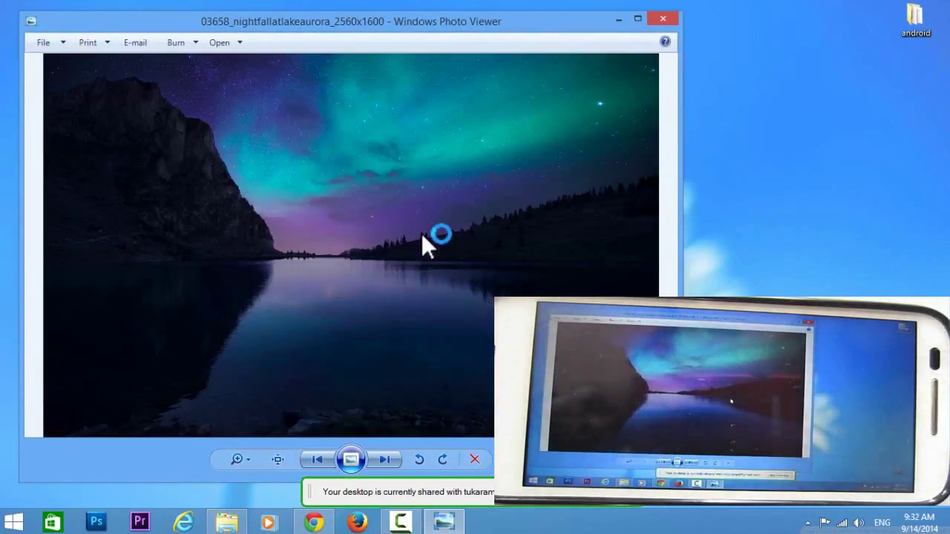
pyautogui.press('Right')
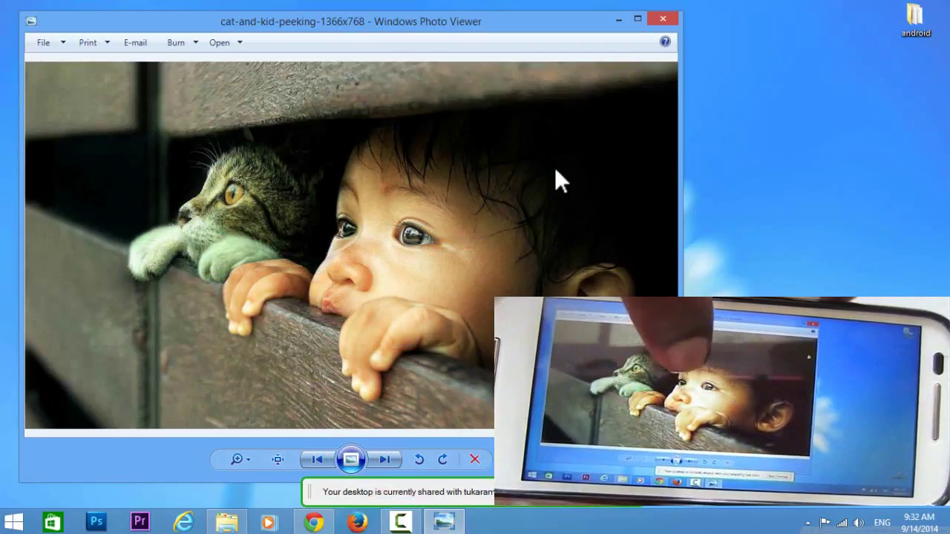
pyautogui.click(666, 16)
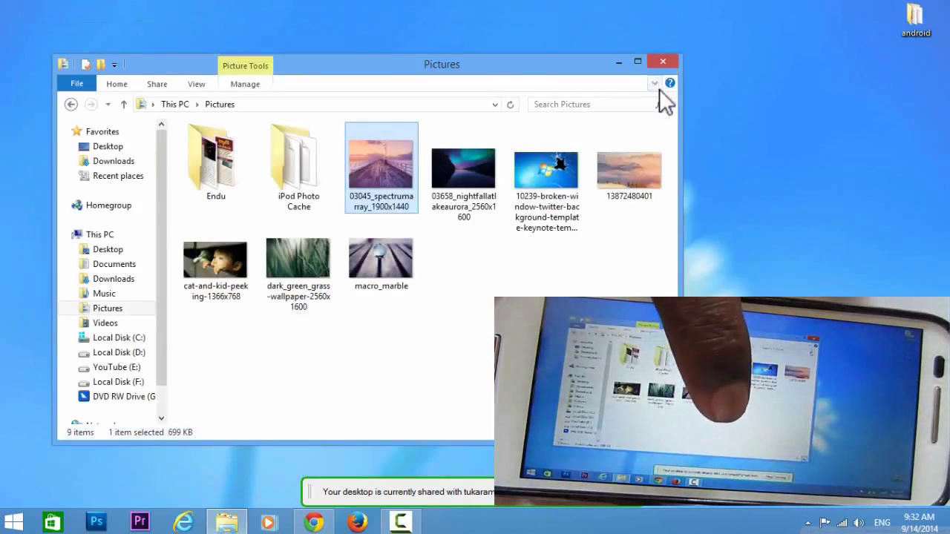
# Close Pictures, browse Local Disk (D:) in a new This PC window, then close all Explorer windows.
pyautogui.click(660, 62)
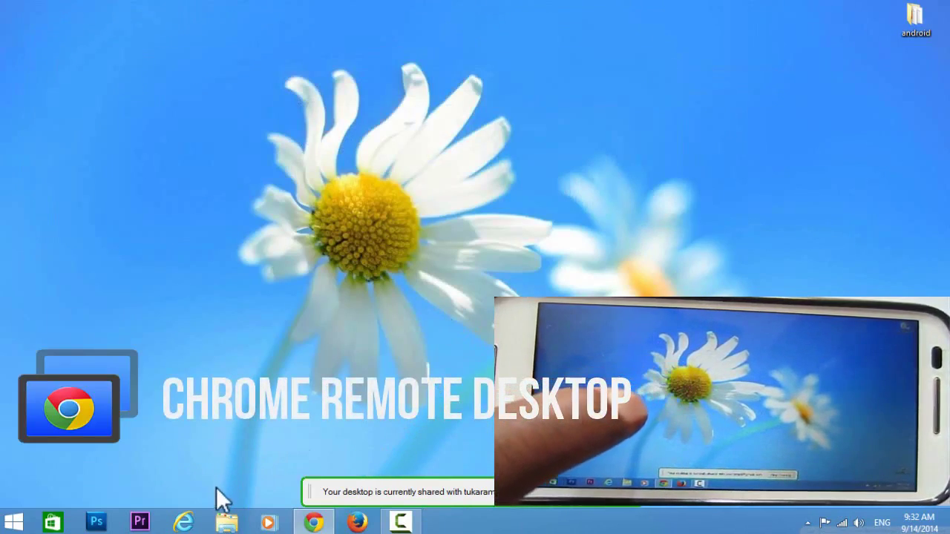
pyautogui.click(220, 524)
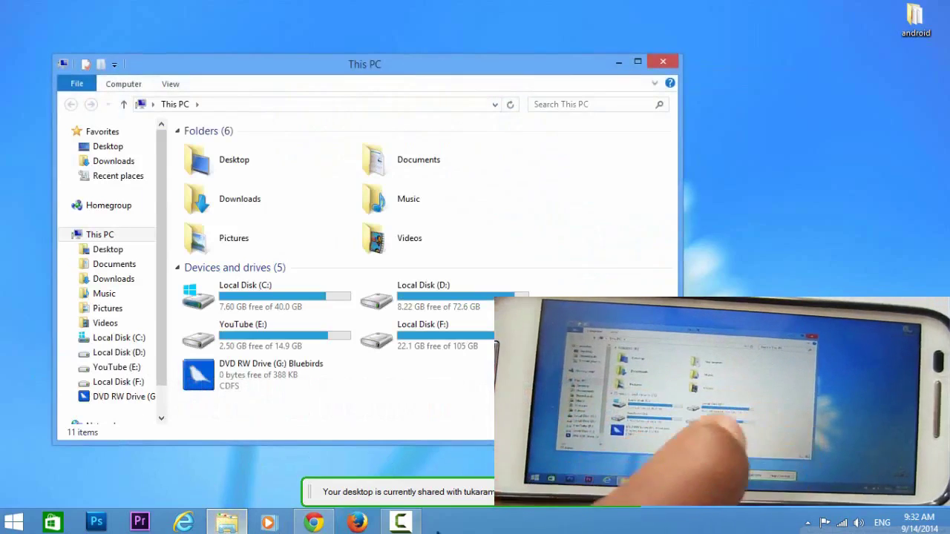
pyautogui.doubleClick(469, 286)
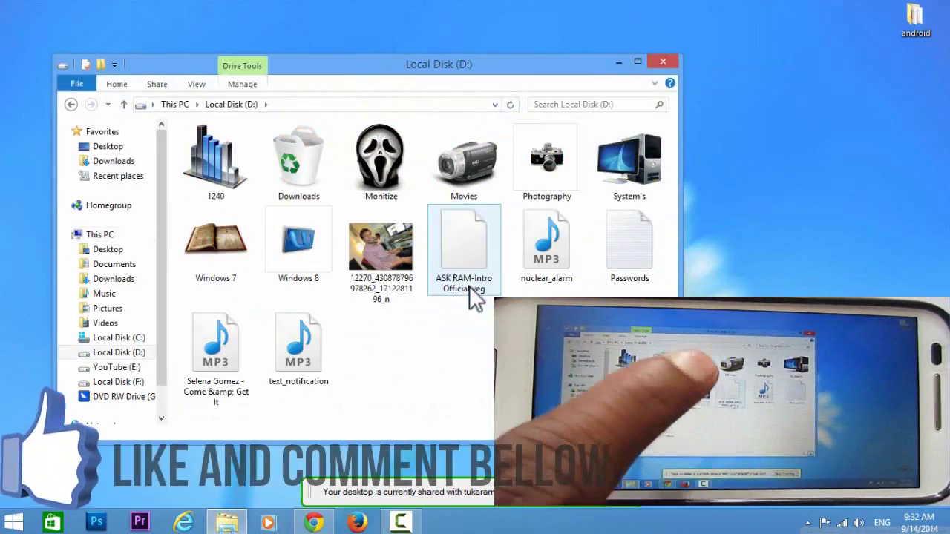
pyautogui.click(663, 63)
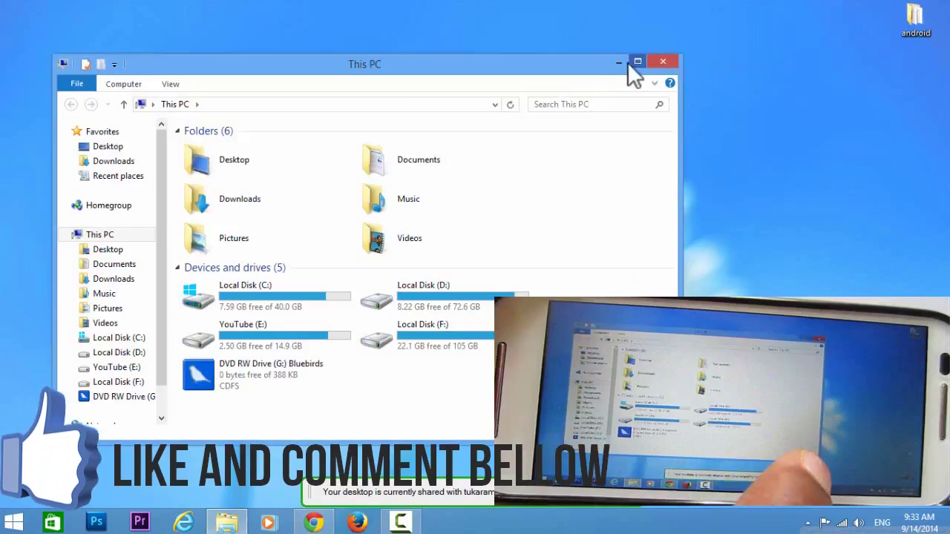
pyautogui.click(629, 65)
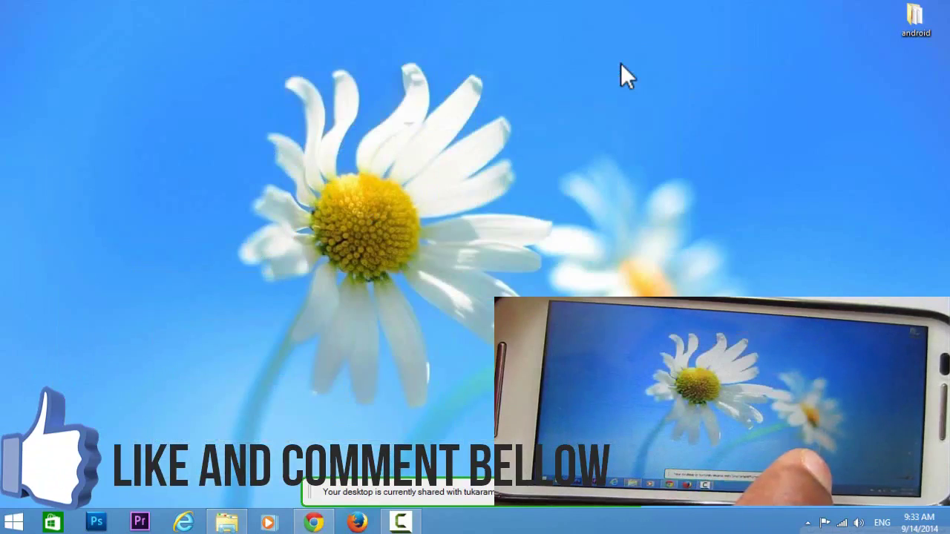
# Open the Windows Start screen and scroll to the Apps list.
pyautogui.press('super')
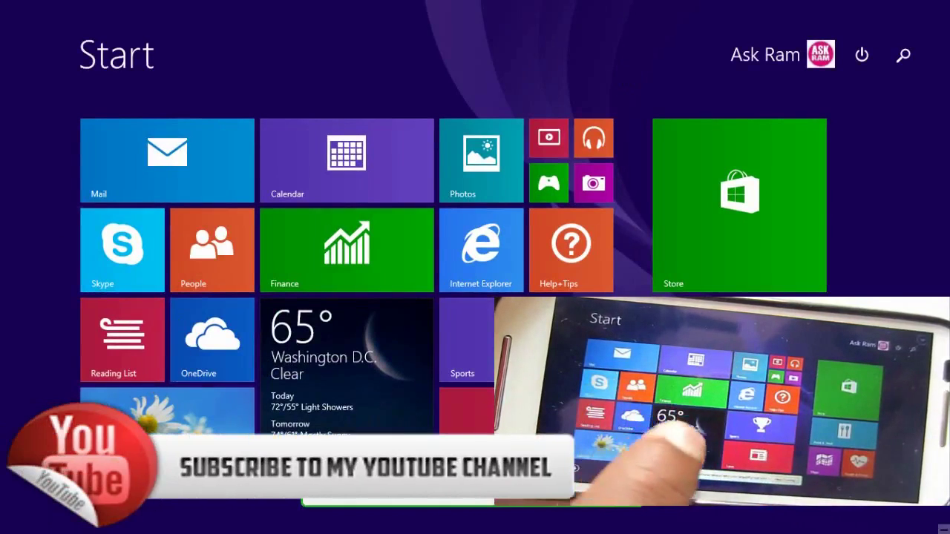
pyautogui.scroll(-3, 475, 267)
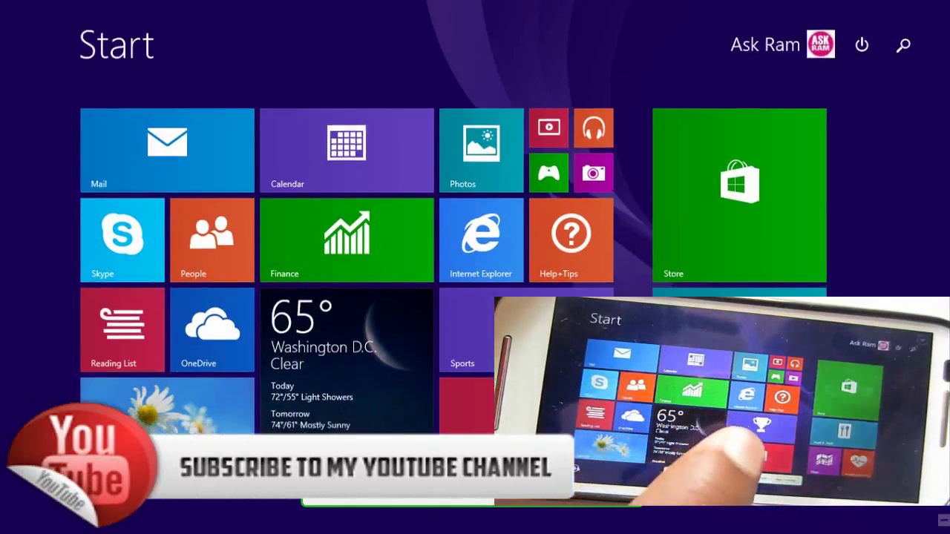